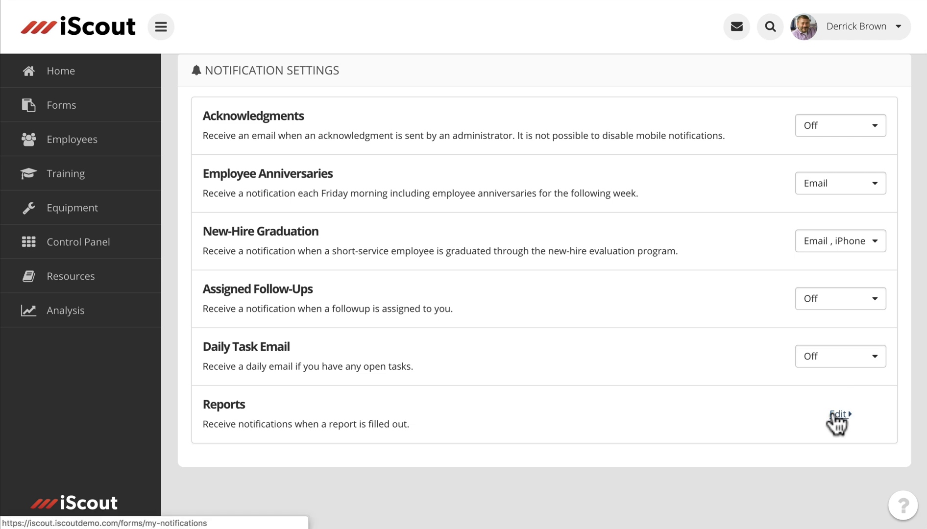
- Open the report notification settings and turn on a Near Miss Report notification with the Email alert type
click(836, 414)
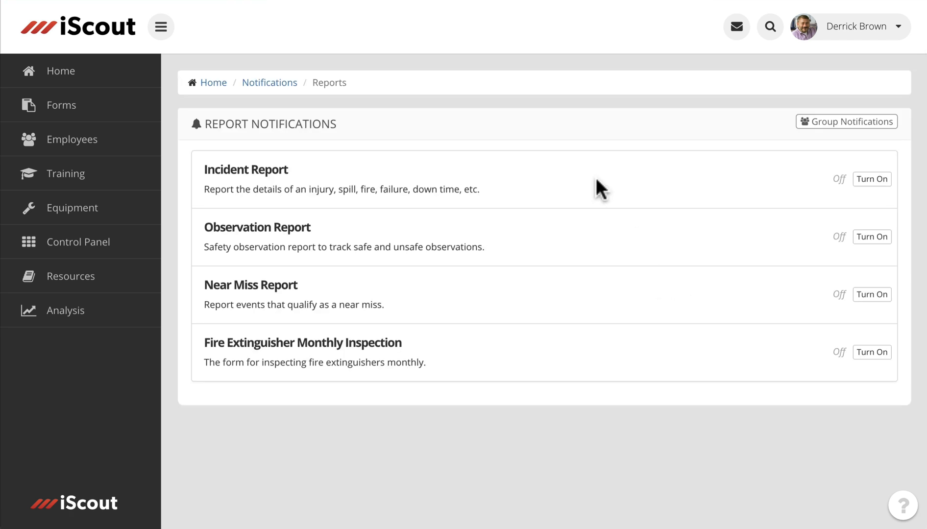
click(874, 297)
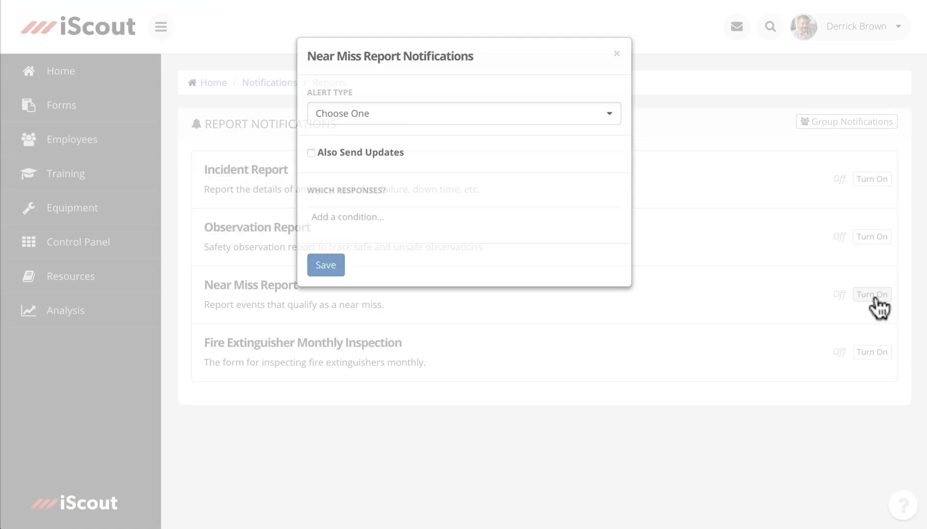
click(525, 228)
click(496, 246)
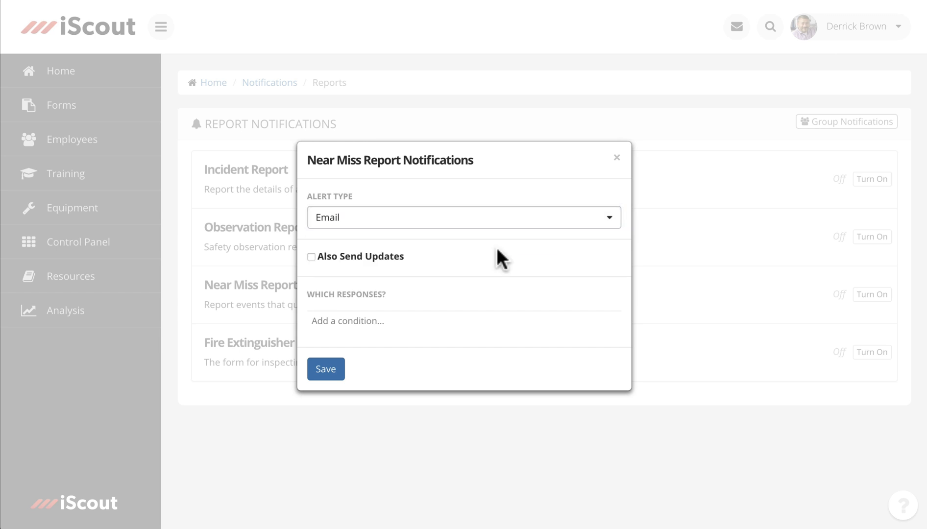
- Add the condition that Severity is Critical to the Near Miss Report notification and save it
click(372, 325)
click(368, 351)
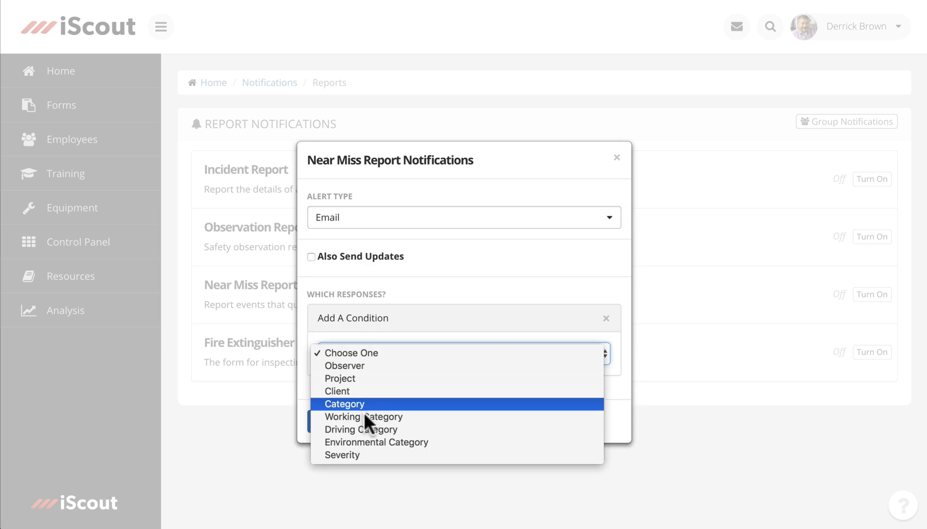
click(363, 450)
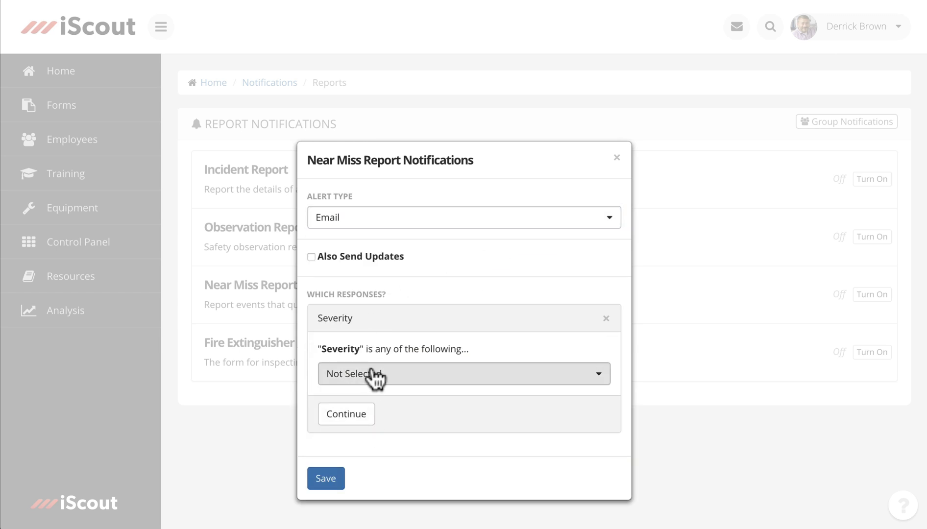
click(374, 375)
click(360, 465)
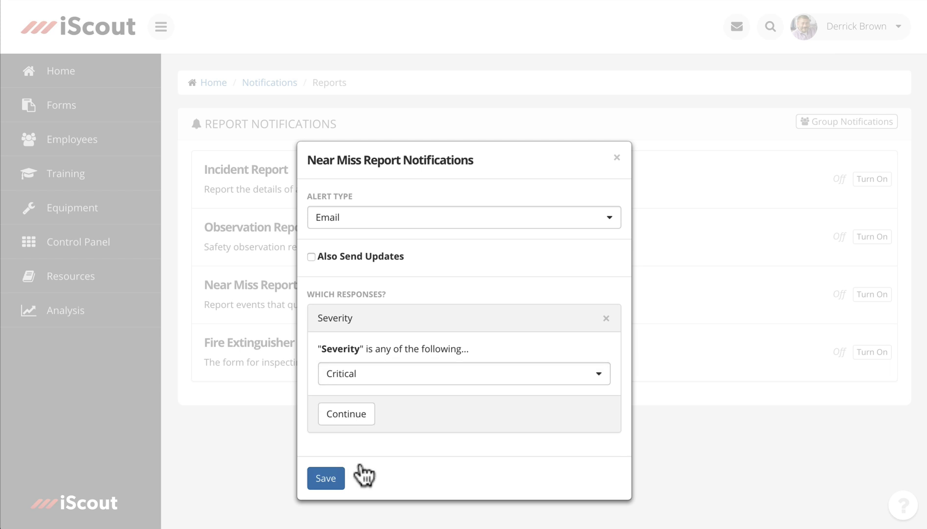
click(348, 416)
click(324, 389)
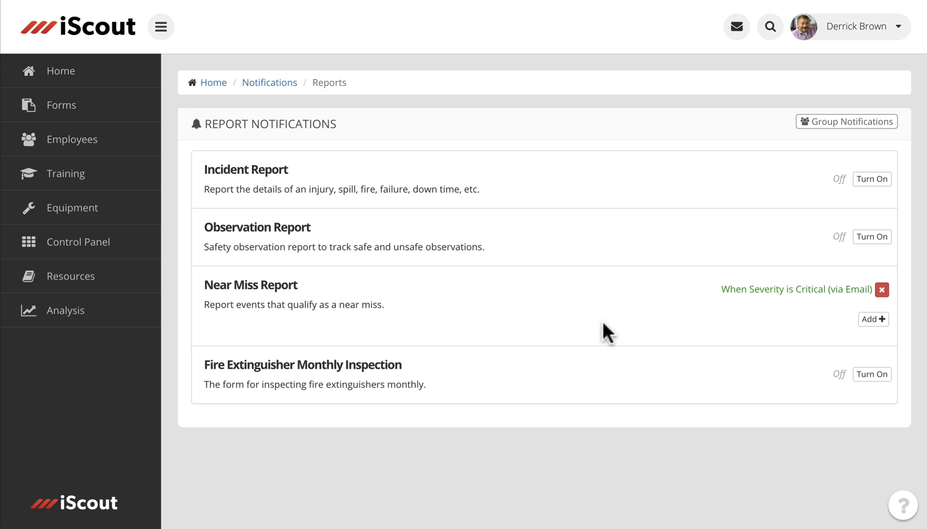
- Delete the personal Near Miss Report email notification for critical severity
click(875, 289)
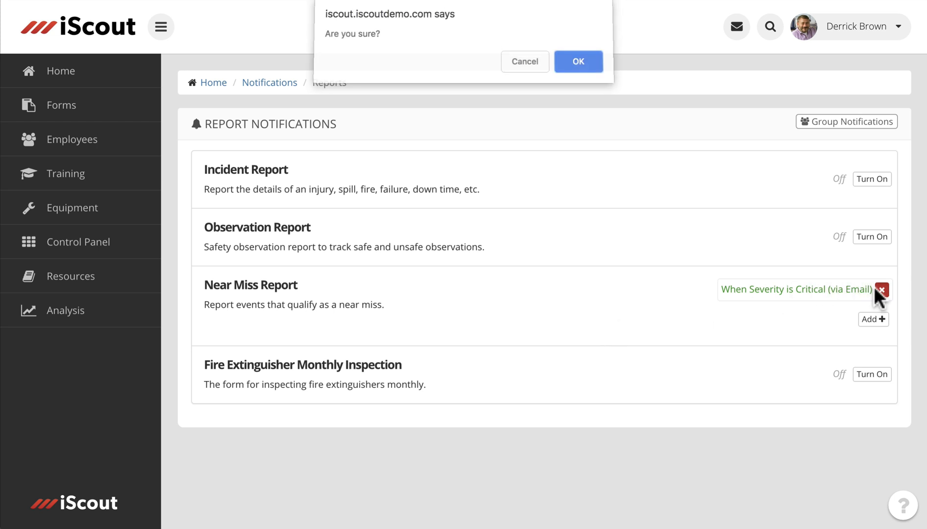
click(572, 68)
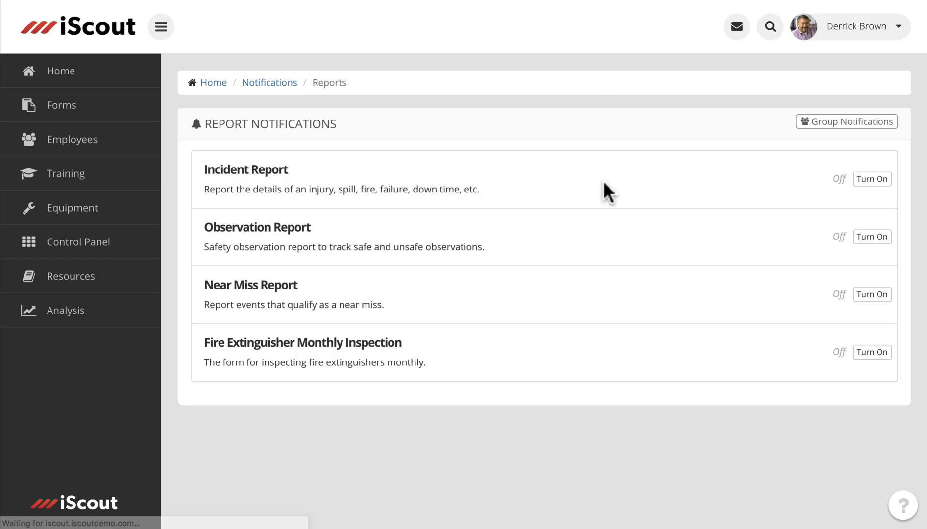
- Open Roles & Permissions in the Control Panel and check which roles have the Edit Group Notifications permission
click(98, 247)
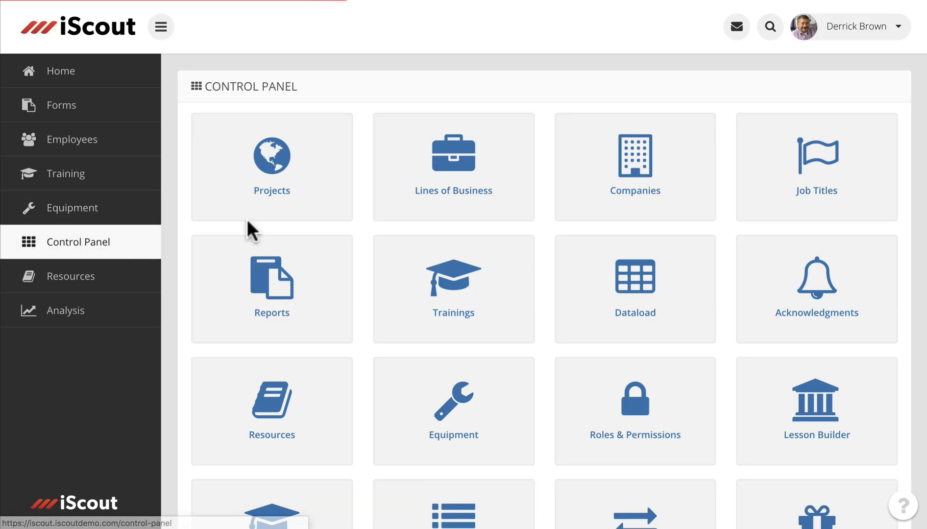
scroll(701, 328, down, 2)
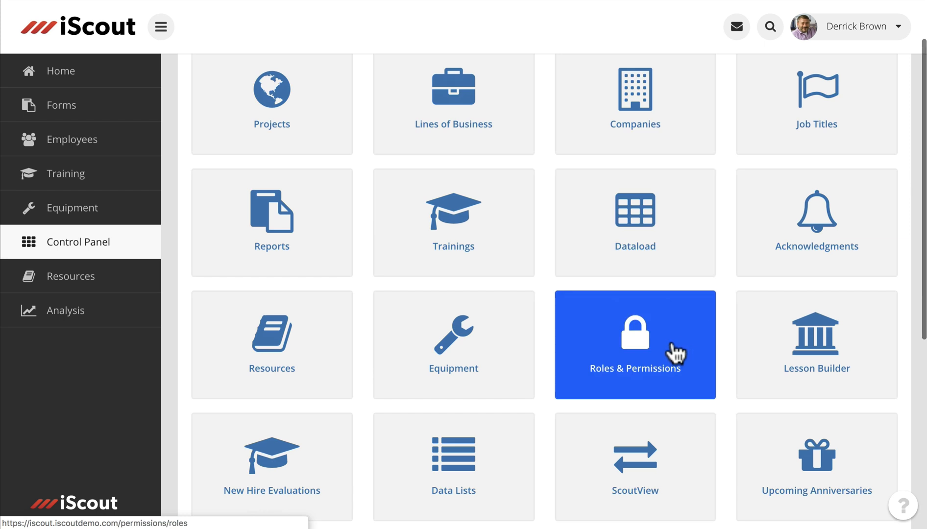
click(672, 351)
scroll(673, 352, down, 15)
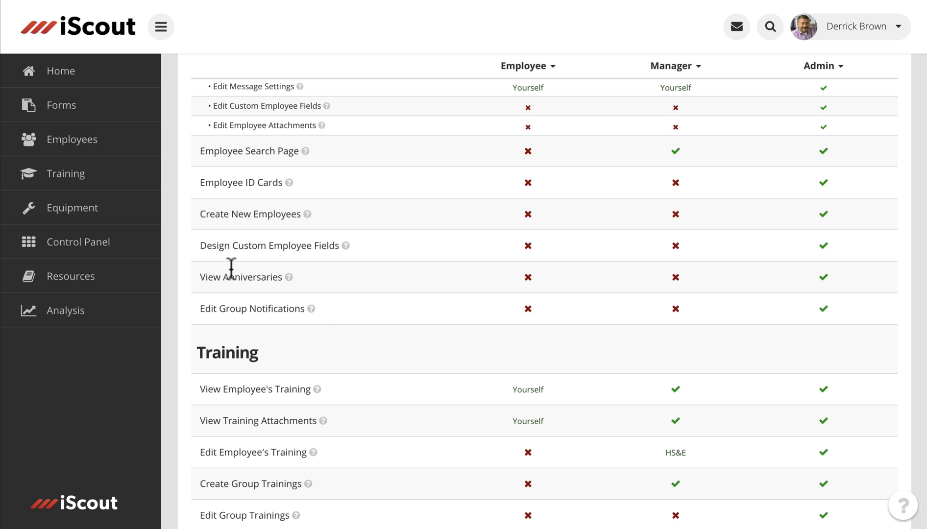
- Open Employee Settings in the Control Panel and locate the Group Notifications section
click(119, 240)
scroll(546, 284, down, 8)
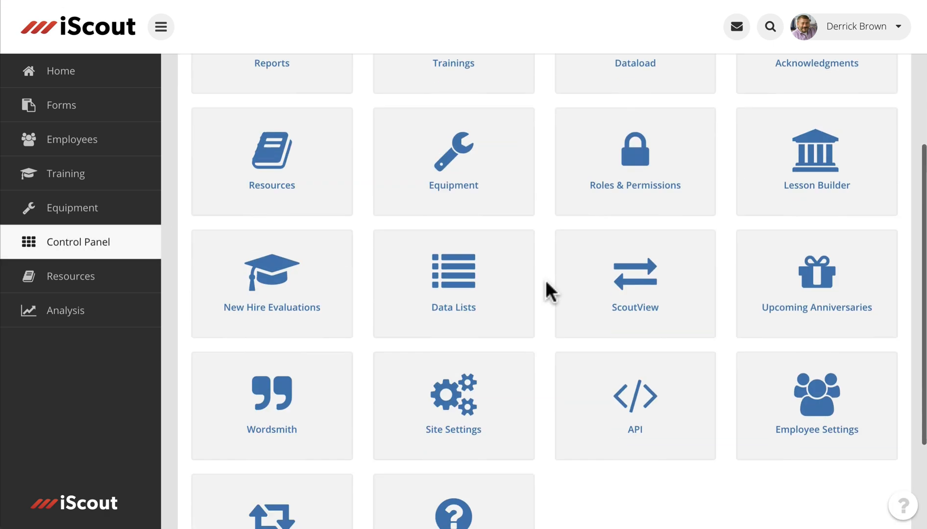
click(777, 286)
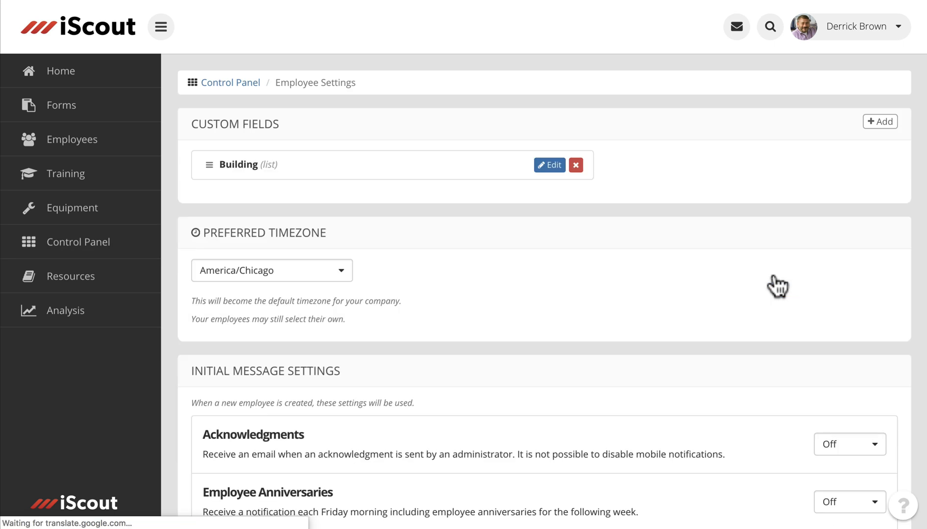
scroll(777, 286, down, 8)
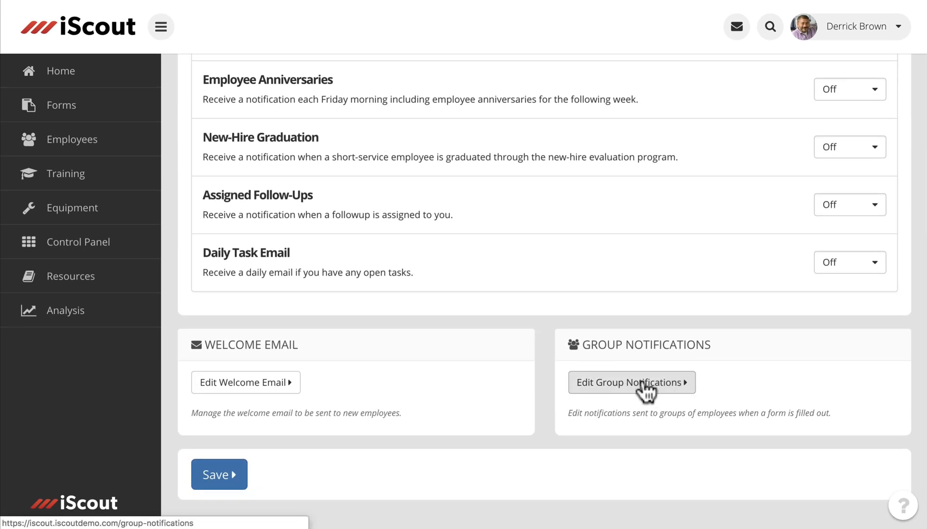
- Open the Group Notifications page by way of the personal notification settings for reports
click(863, 30)
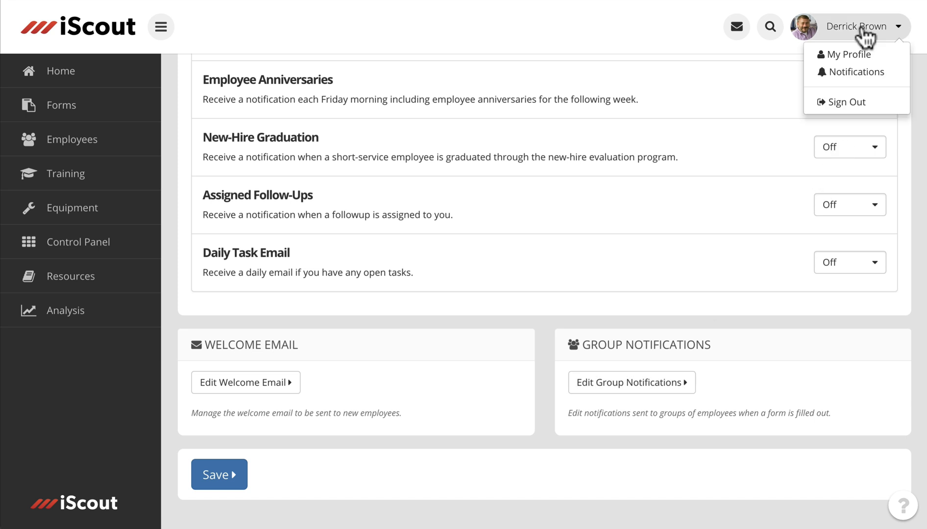
click(855, 74)
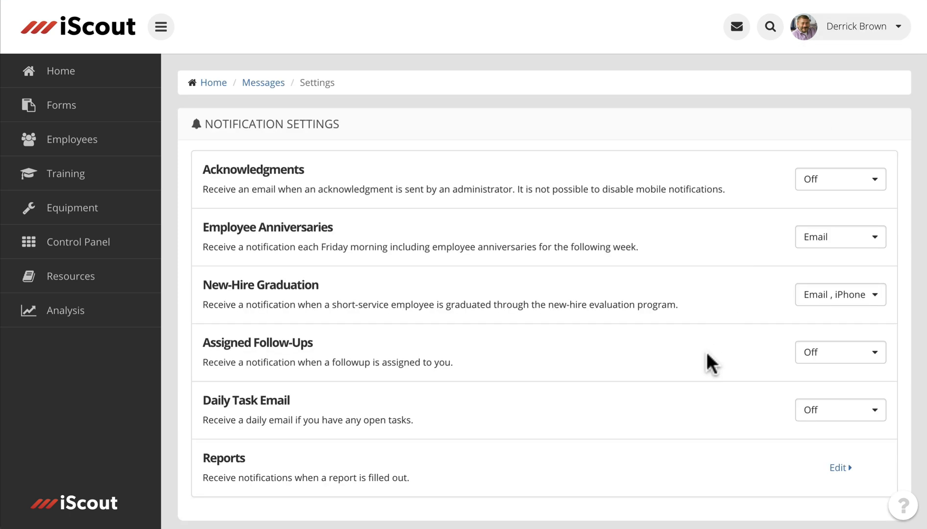
scroll(707, 352, down, 1)
click(838, 416)
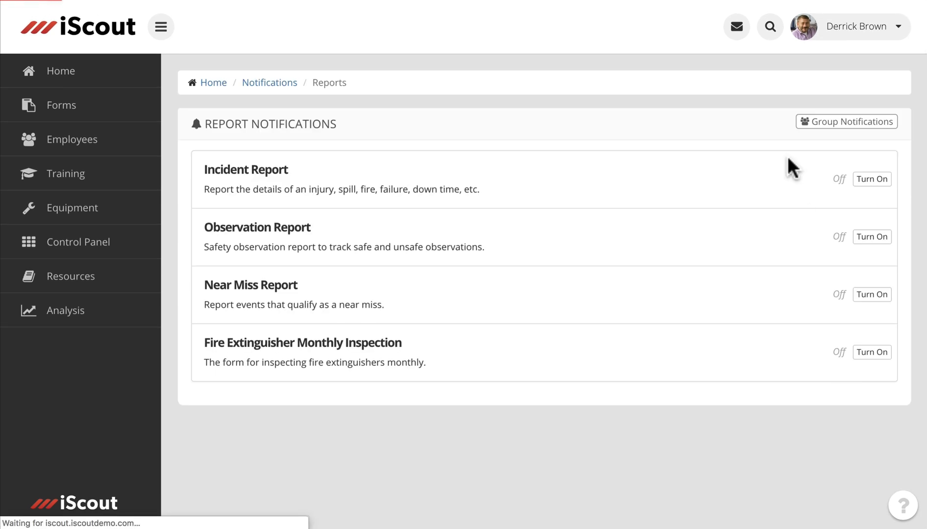
click(828, 129)
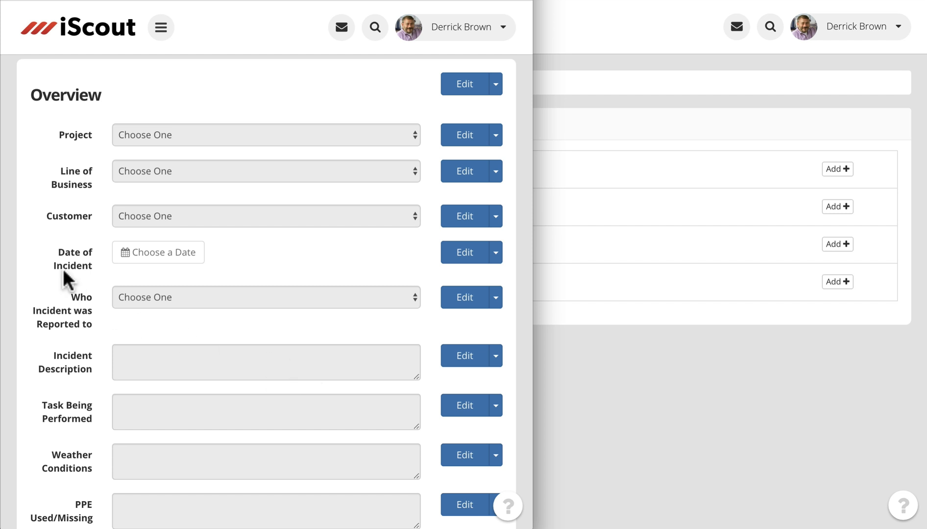
- Examine the fields of the incident form, from the Overview section through the sections below it
scroll(63, 269, down, 1)
scroll(64, 252, down, 1)
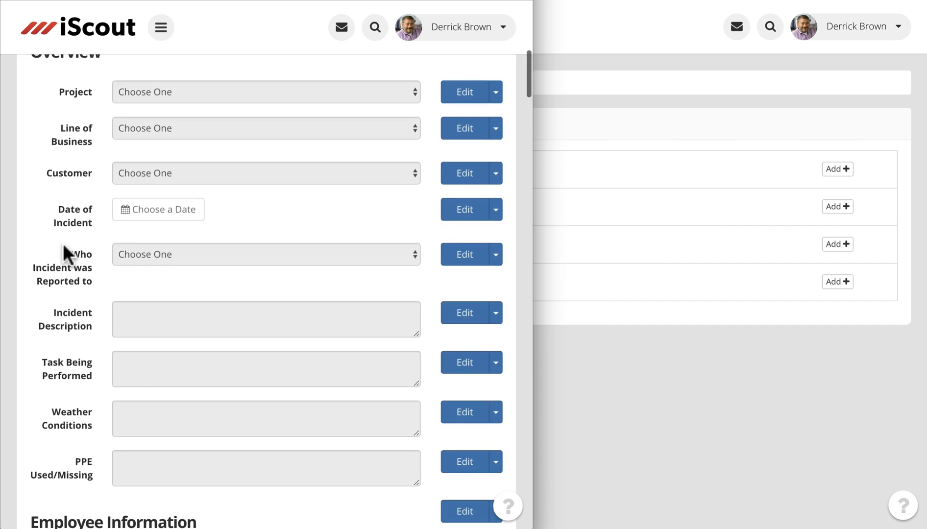
scroll(86, 265, down, 4)
scroll(76, 277, down, 5)
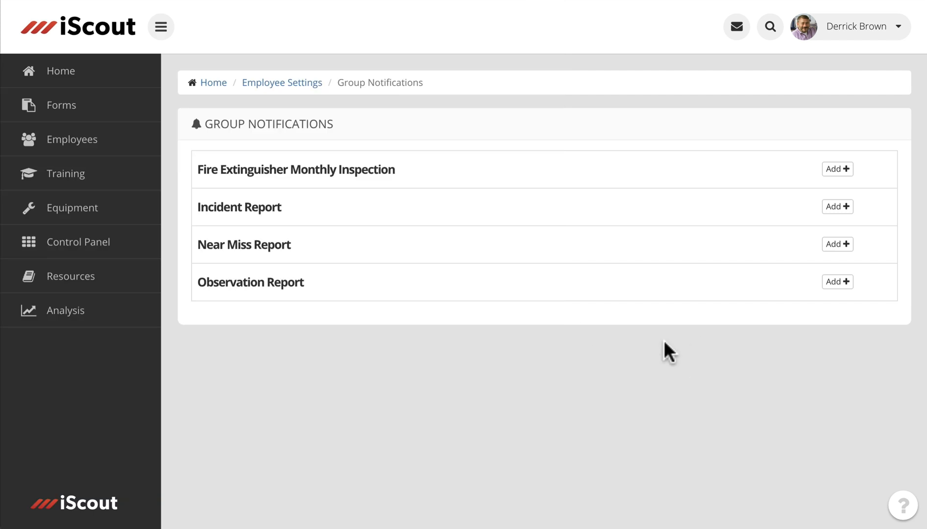
- Add an Incident Report group notification for all responses, with recipients whose Employee's Role is Manager or Admin
click(838, 207)
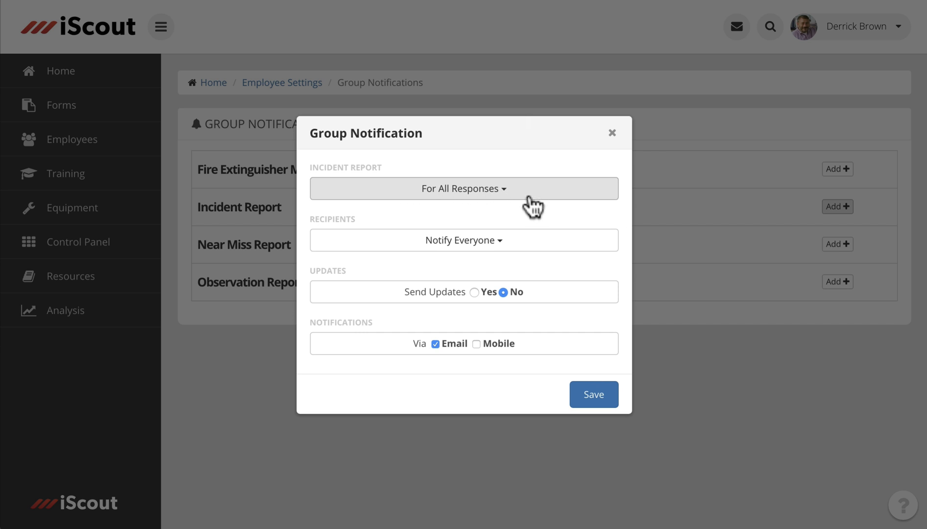
click(524, 248)
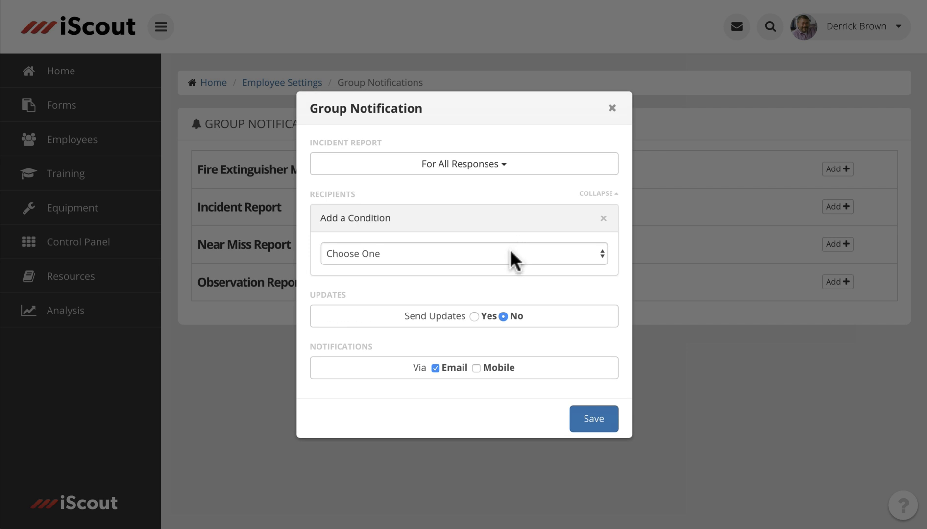
click(510, 250)
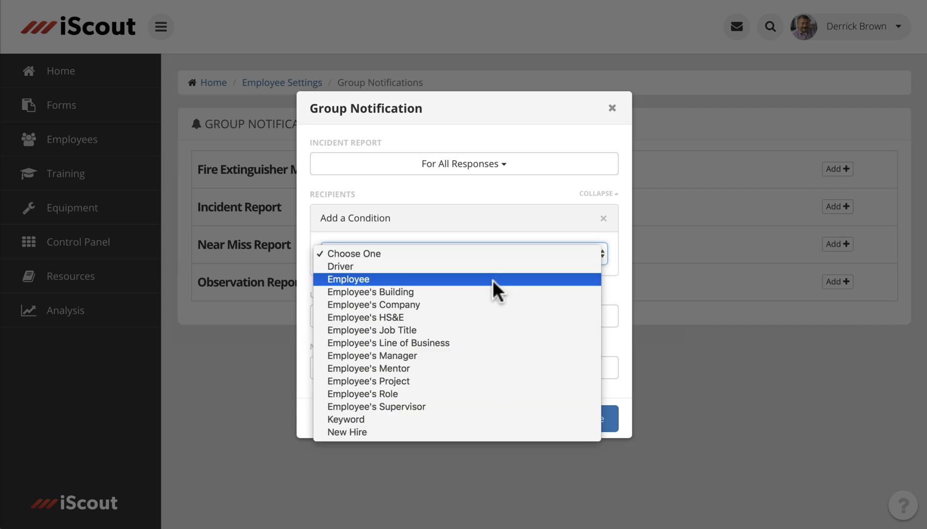
click(445, 392)
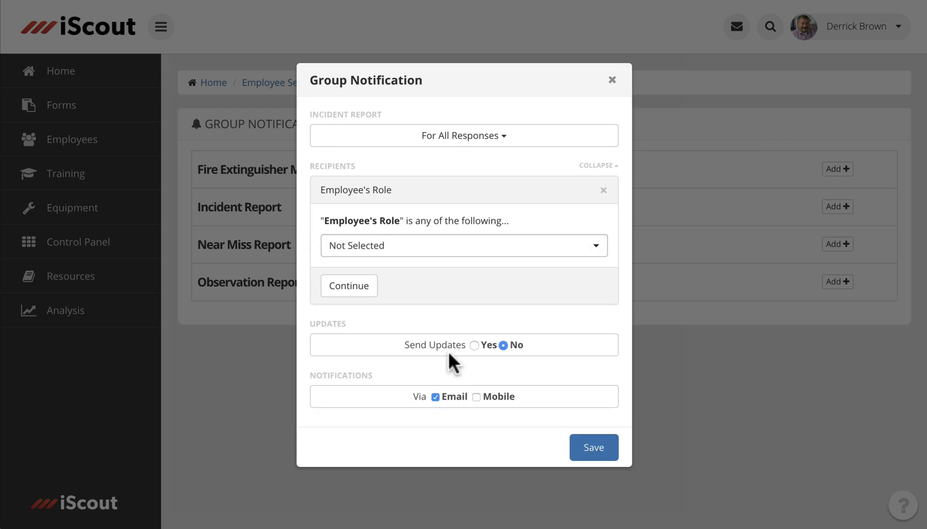
click(422, 247)
click(397, 314)
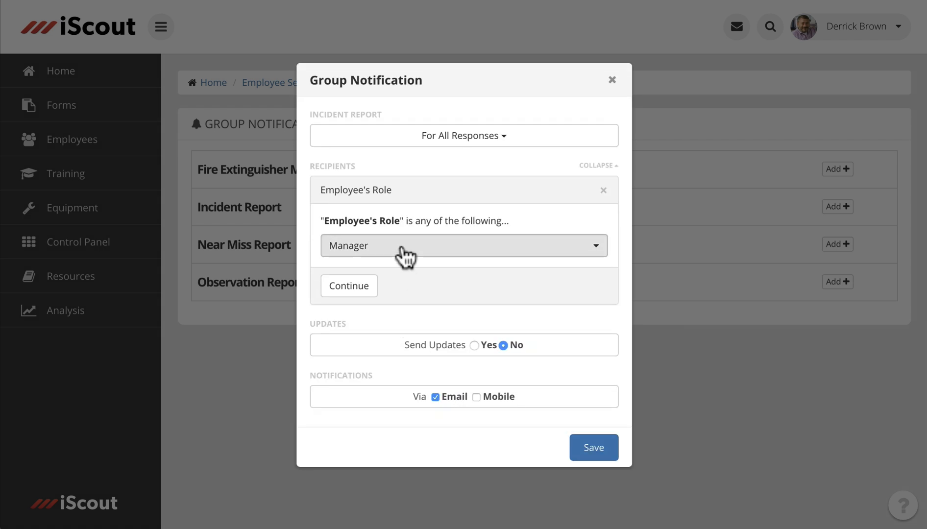
click(402, 249)
click(380, 336)
click(369, 290)
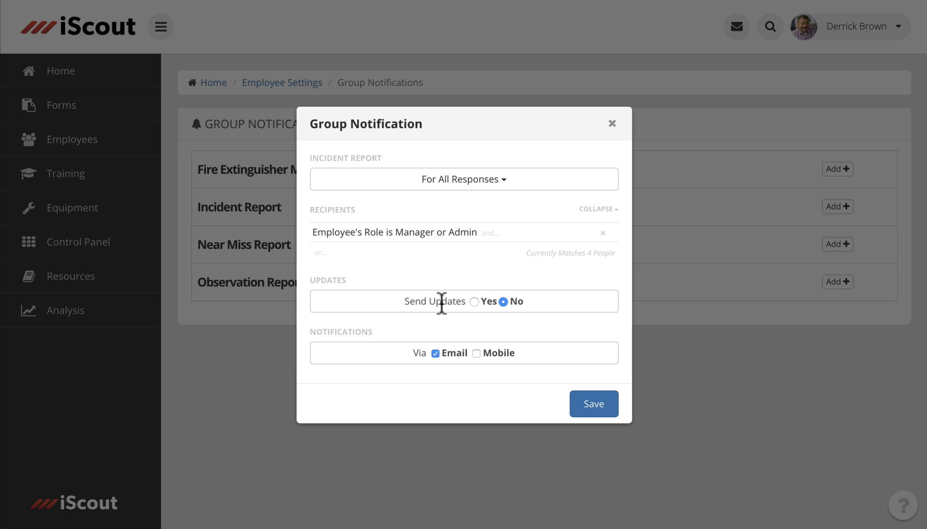
- Set Send Updates to No, enable Mobile alongside Email, and save the Incident Report group notification
click(475, 301)
click(503, 301)
click(479, 352)
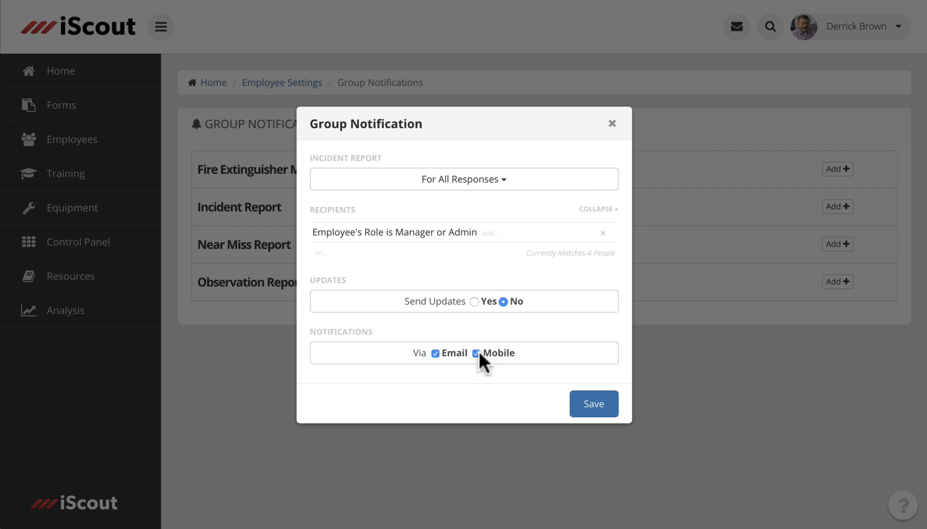
click(595, 405)
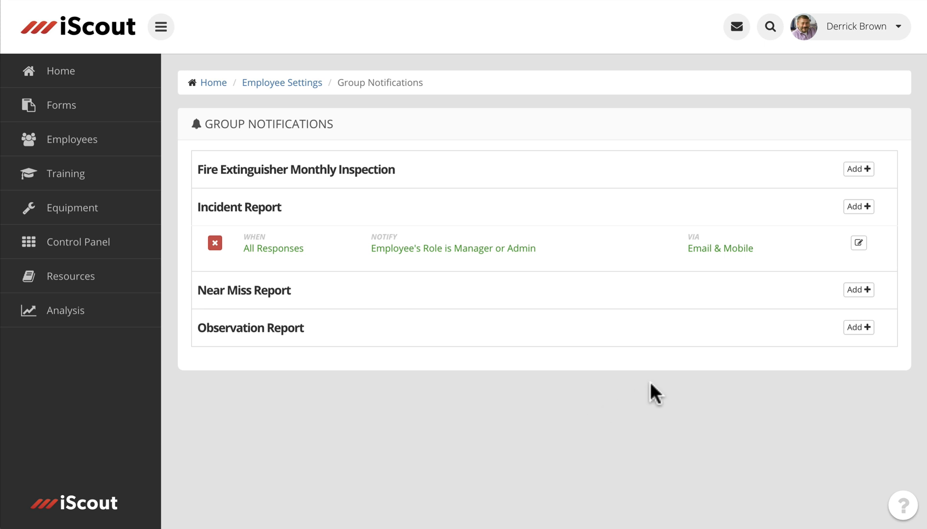
- Start a Near Miss Report group notification and add the response condition that Severity is Critical
click(856, 290)
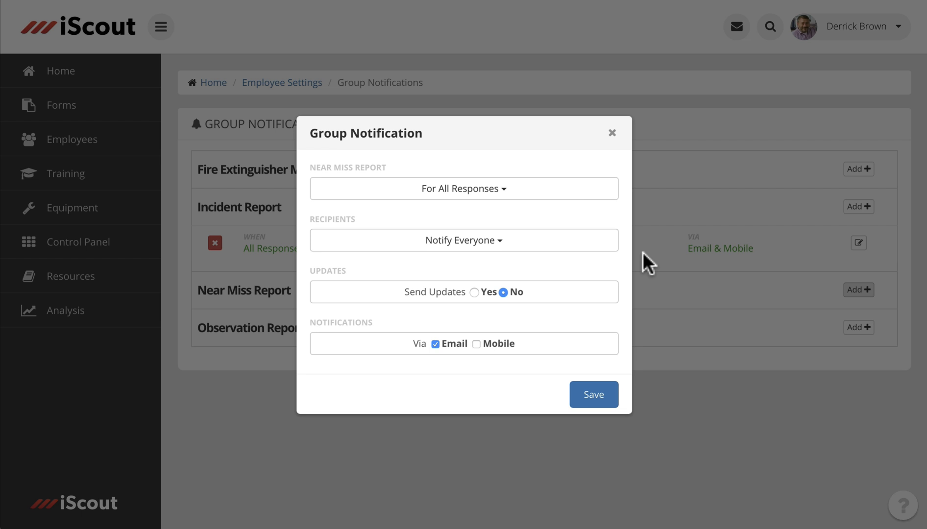
click(538, 194)
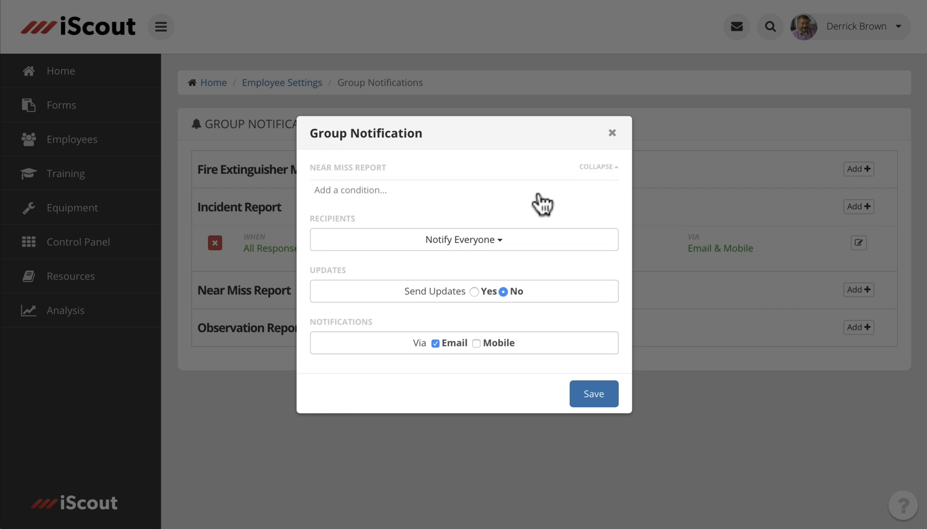
click(344, 191)
click(348, 201)
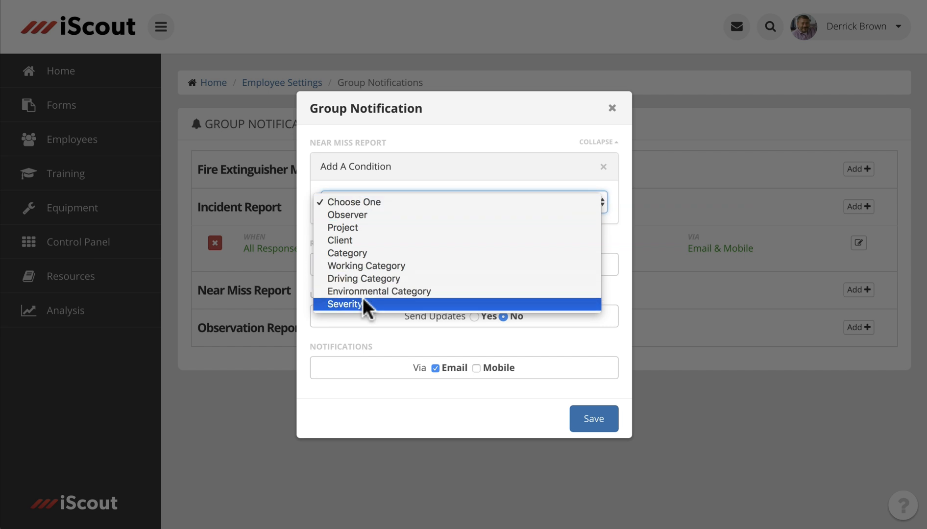
click(364, 303)
click(373, 204)
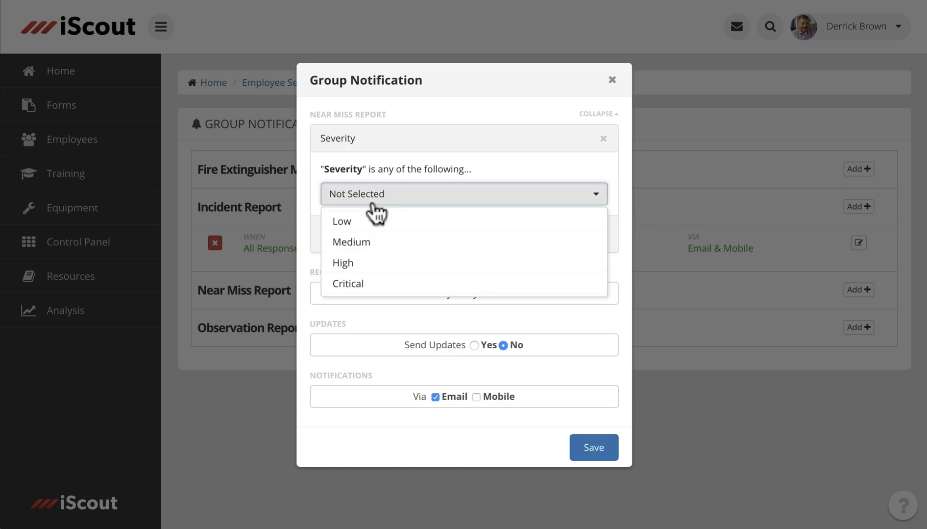
click(364, 283)
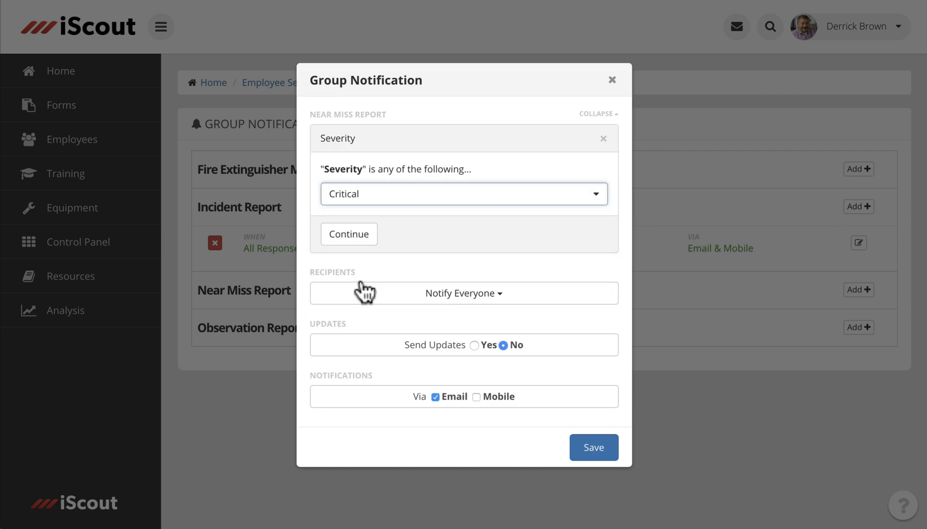
click(349, 234)
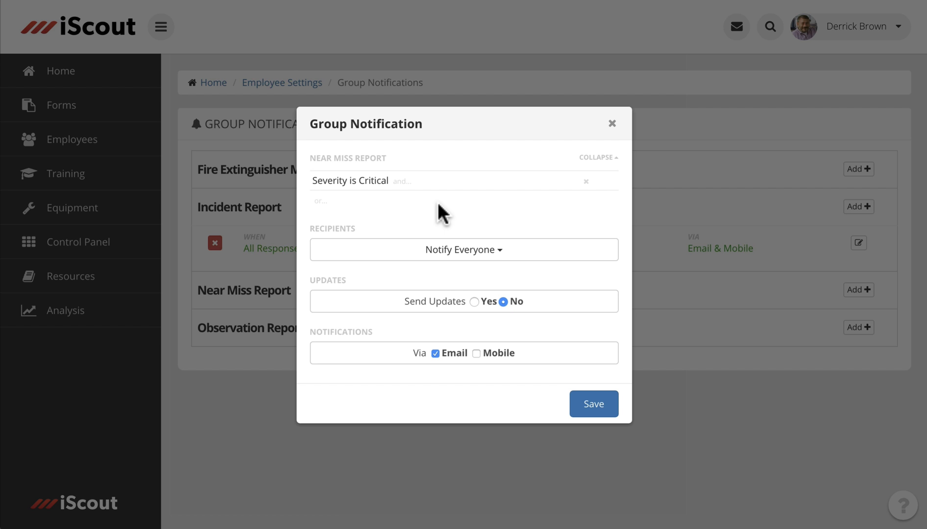
- Check the Project field in the Near Miss Report form and add the recipient condition that Employee's Project is Form's "Project"
click(477, 250)
click(455, 257)
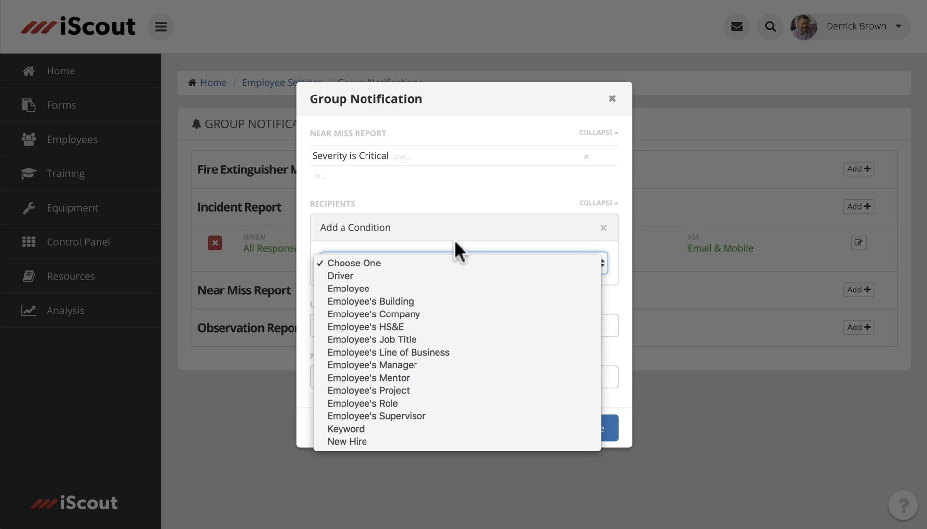
key(super+Tab)
key(super+shift+Tab)
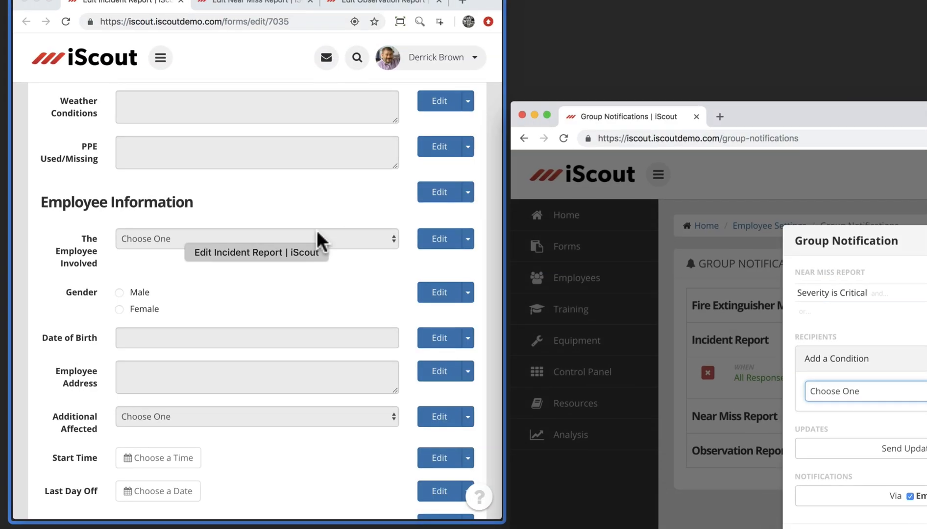
scroll(312, 232, down, 10)
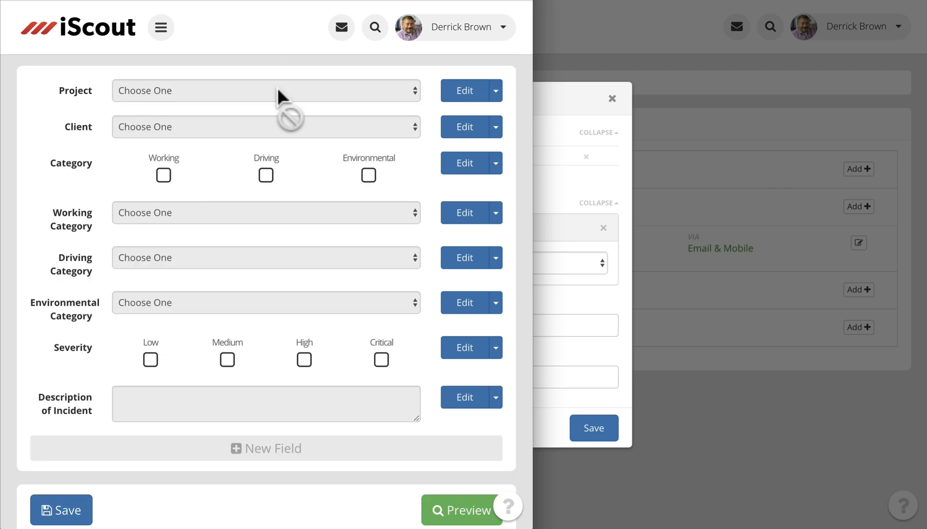
scroll(278, 86, up, 1)
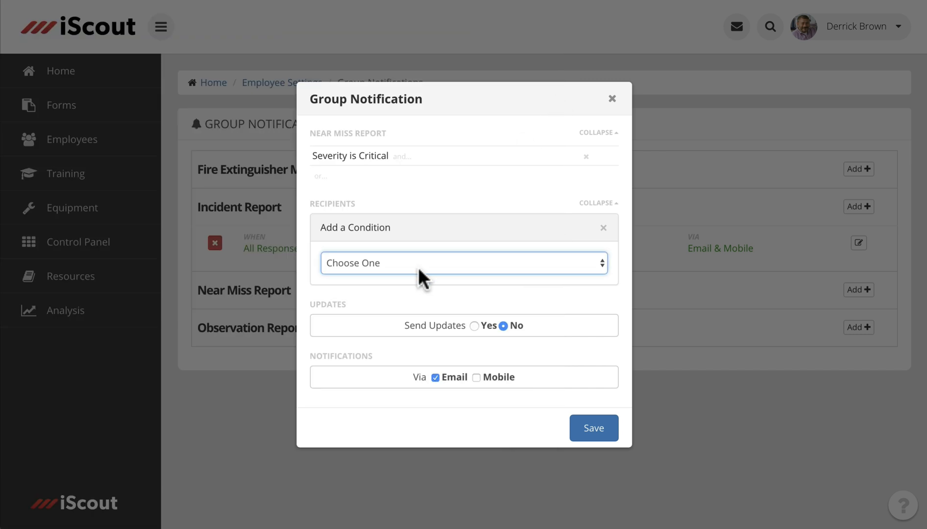
click(418, 263)
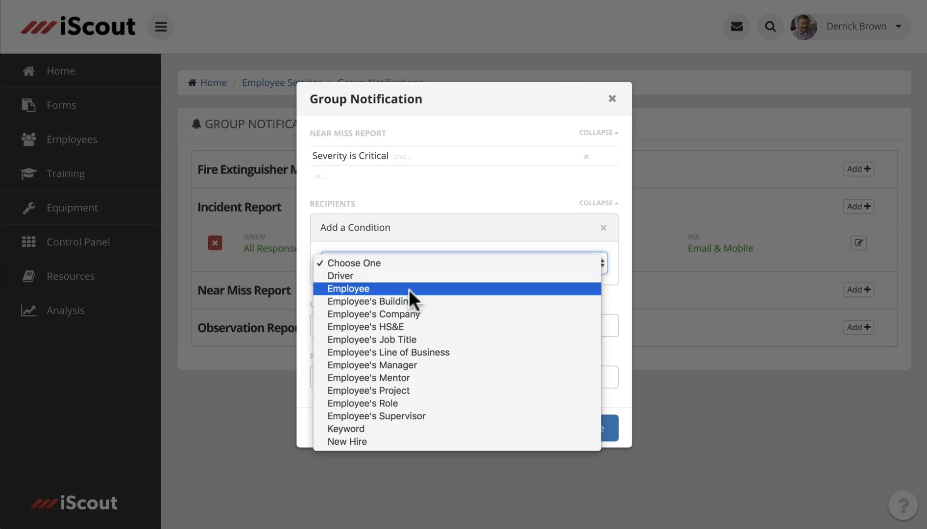
click(397, 390)
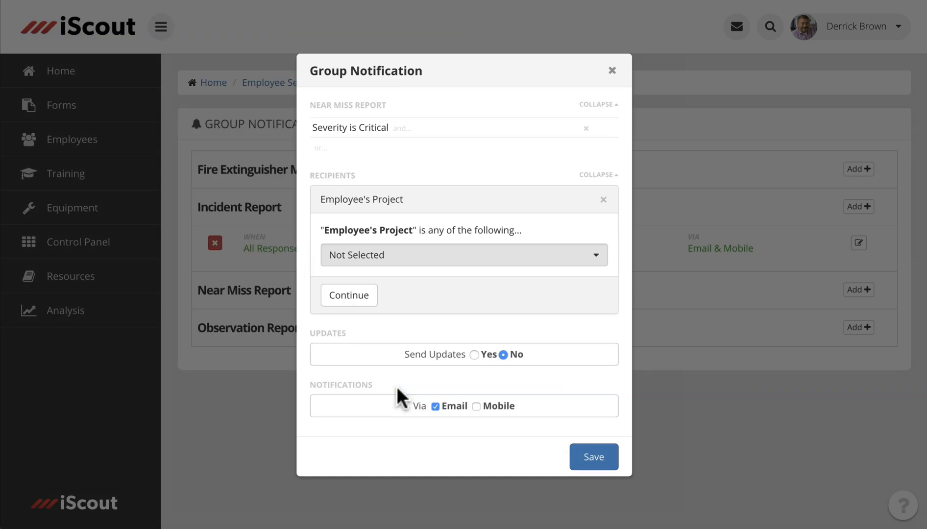
click(403, 260)
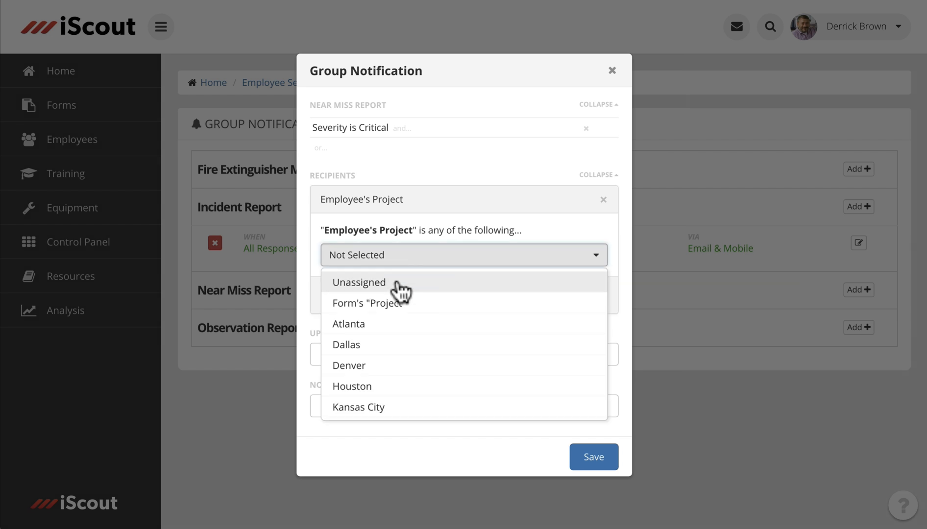
click(433, 312)
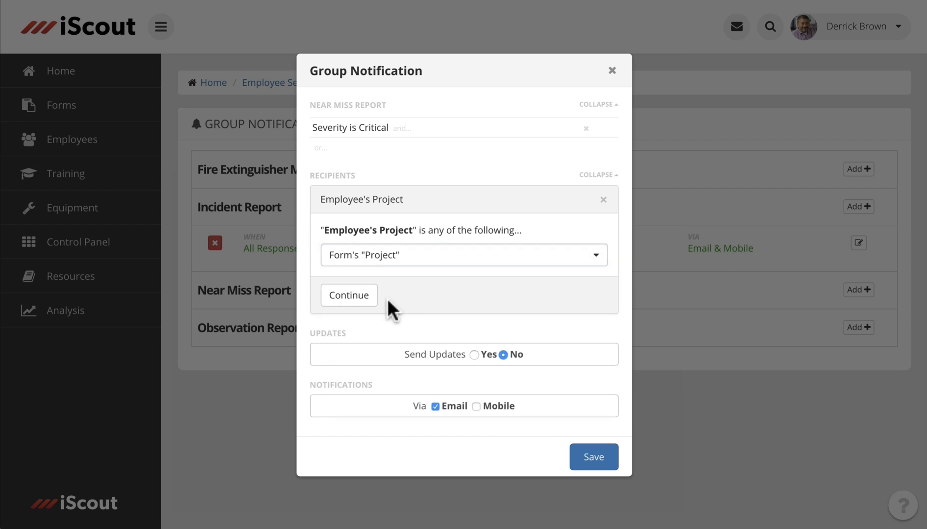
click(360, 296)
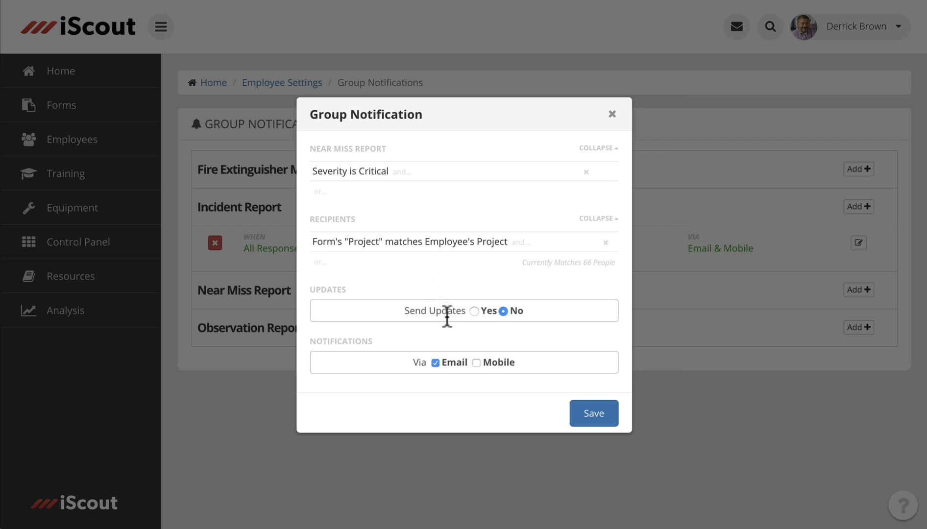
- Set the Near Miss Report notification to go out via Mobile only, without Email, and save it
click(439, 361)
click(593, 416)
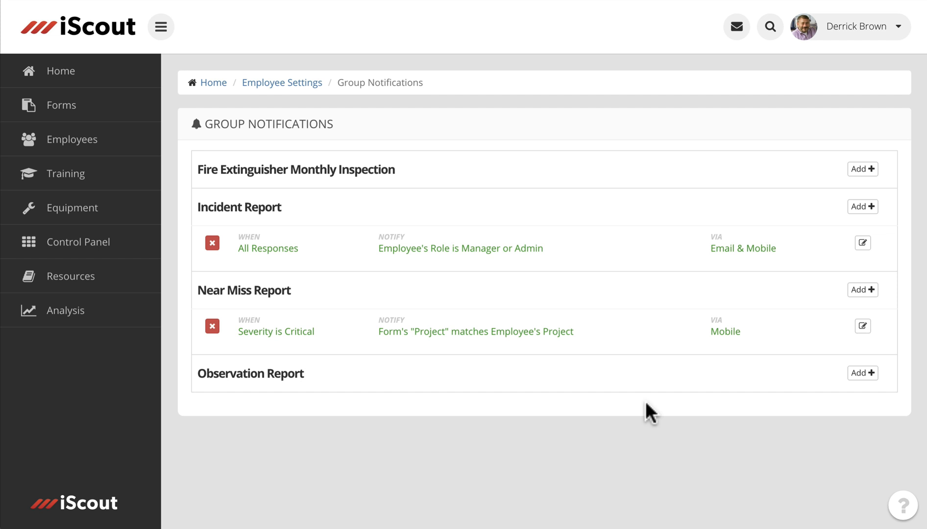
- Start an Observation Report group notification for all responses, with recipients whose Employee's Job Title is Project Manager
click(862, 373)
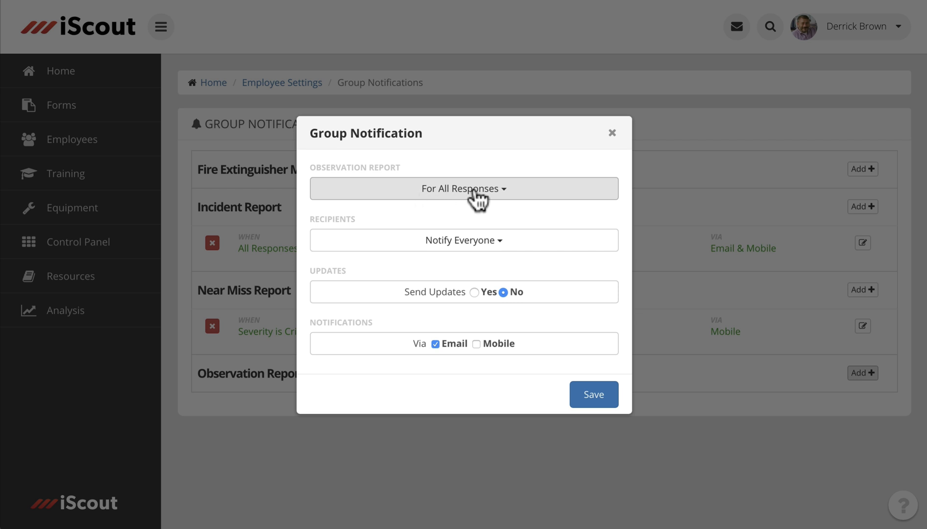
click(476, 242)
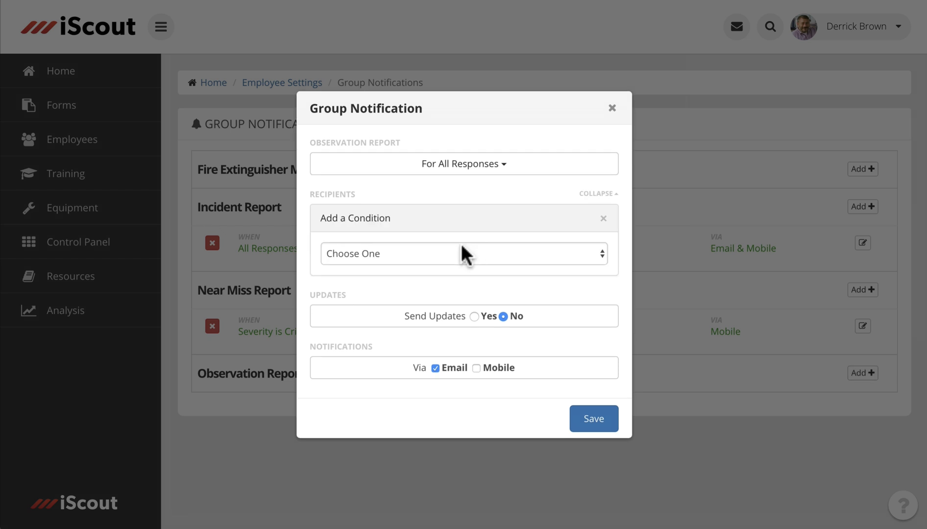
click(459, 247)
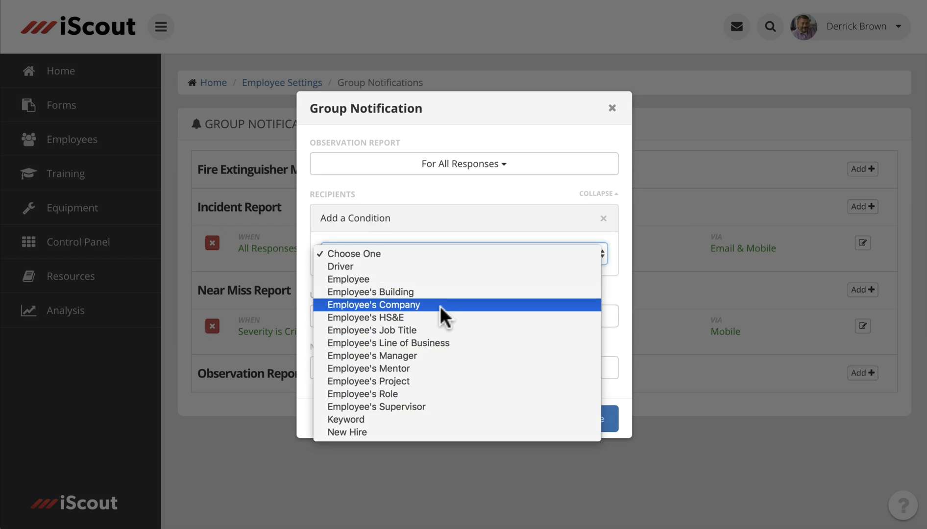
click(431, 329)
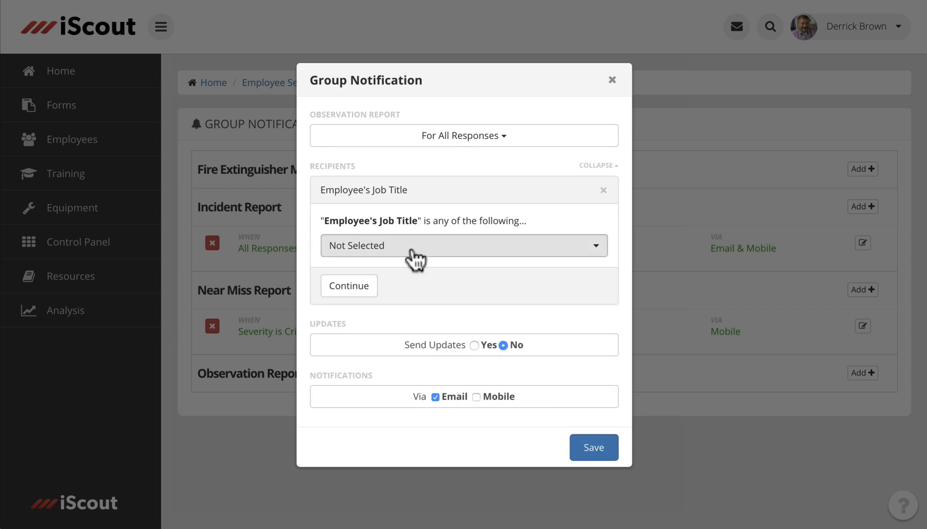
click(412, 250)
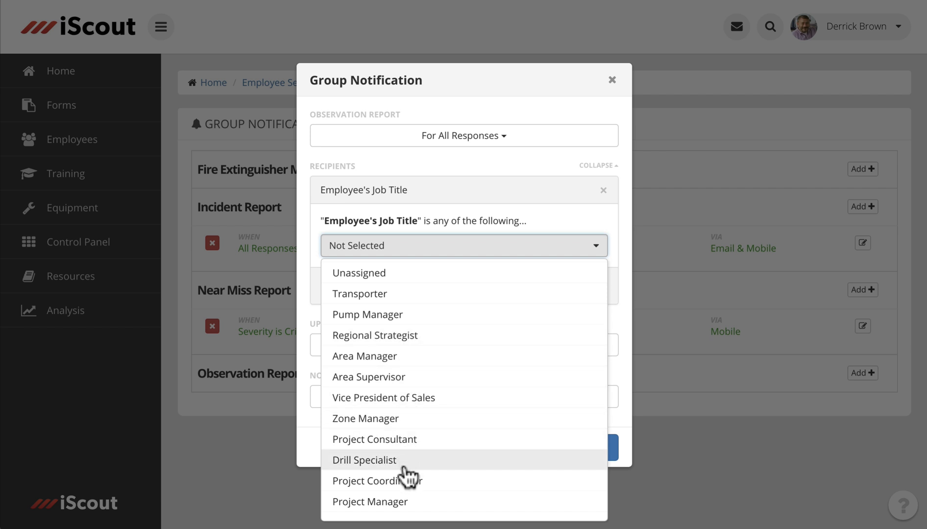
click(399, 502)
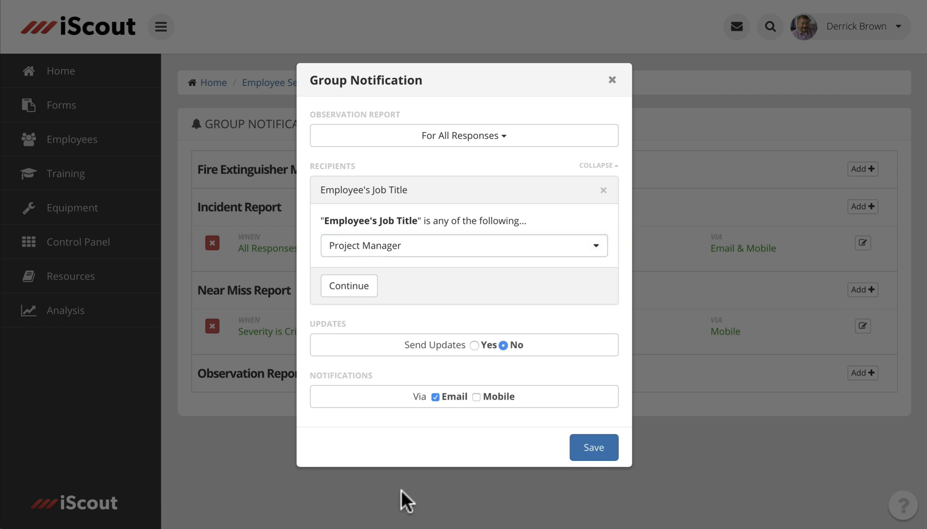
click(349, 286)
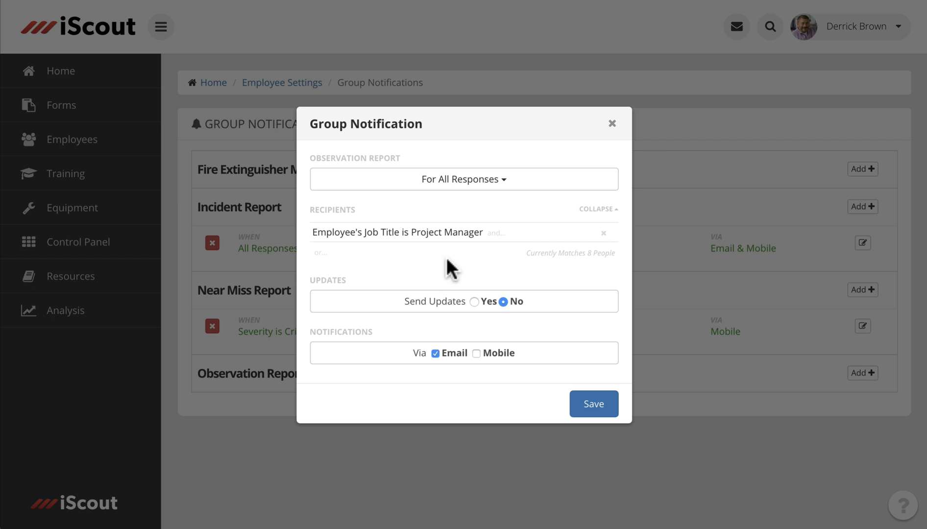
- Add an "and" recipient condition that Employee's Project is Form's "Project", and check the Project field in the Observation Report form
click(496, 233)
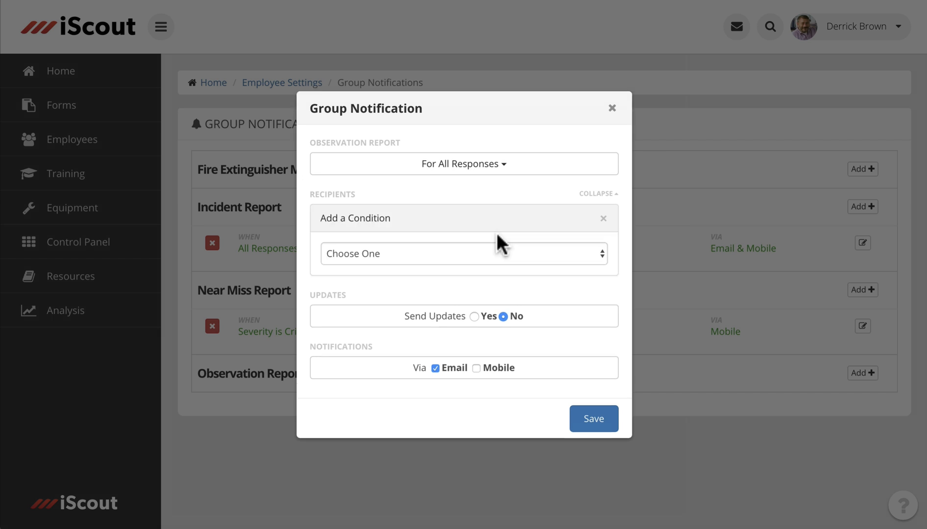
click(460, 253)
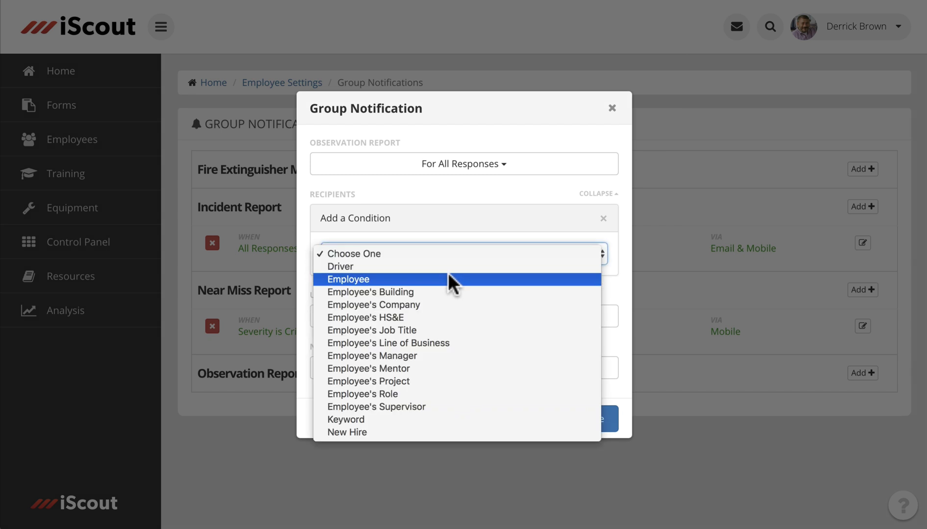
click(426, 381)
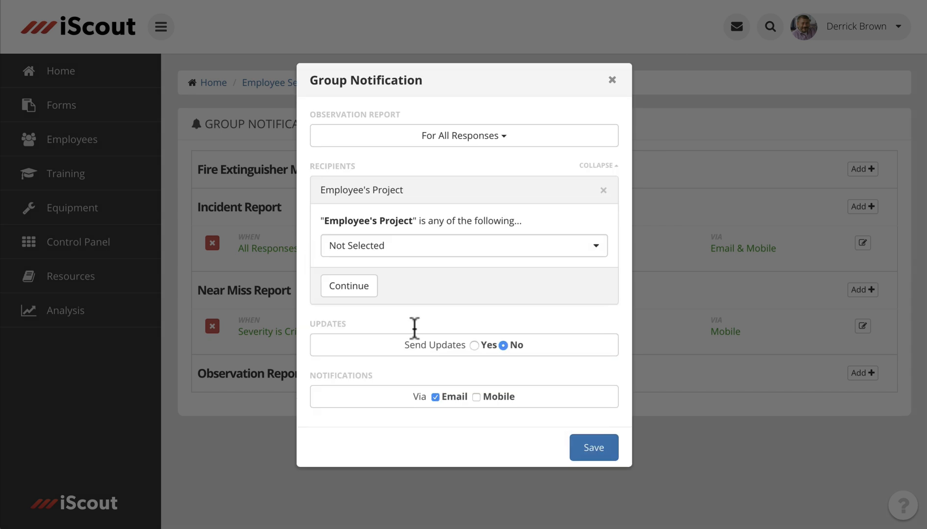
click(385, 251)
click(385, 297)
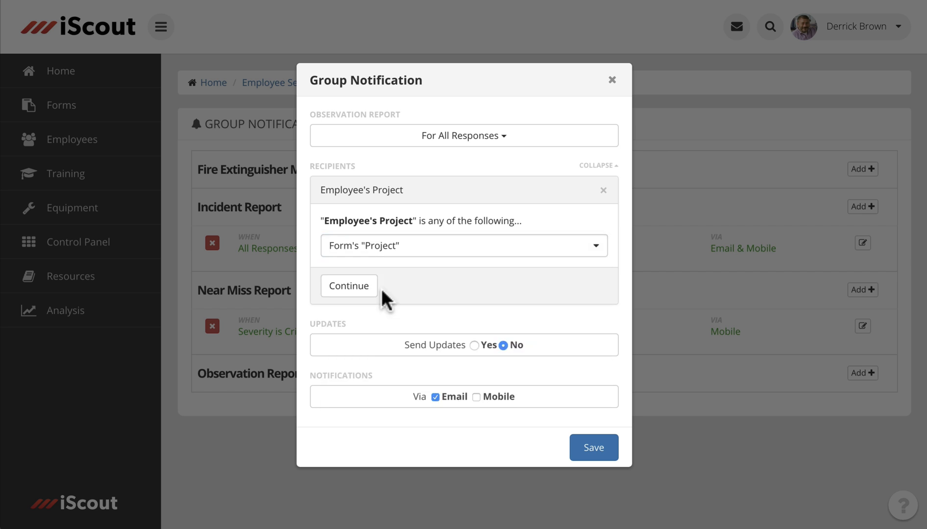
click(359, 293)
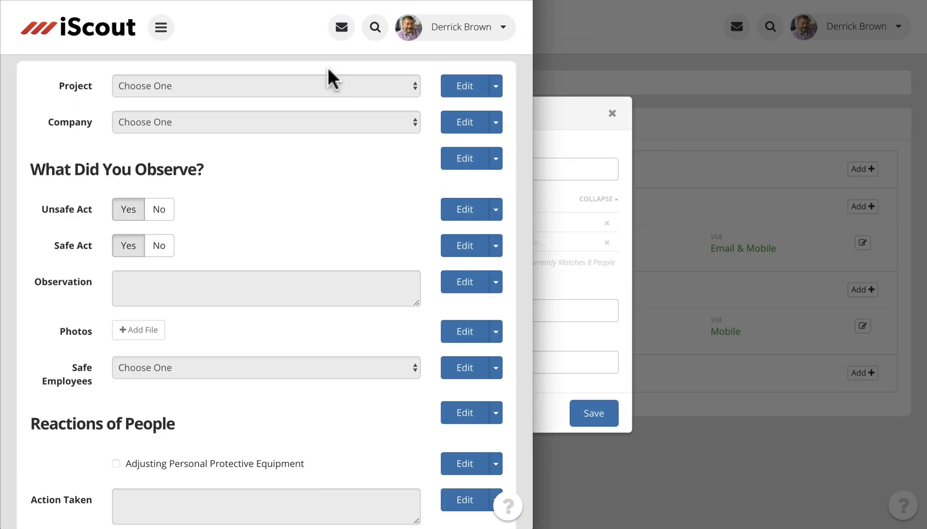
scroll(179, 95, up, 1)
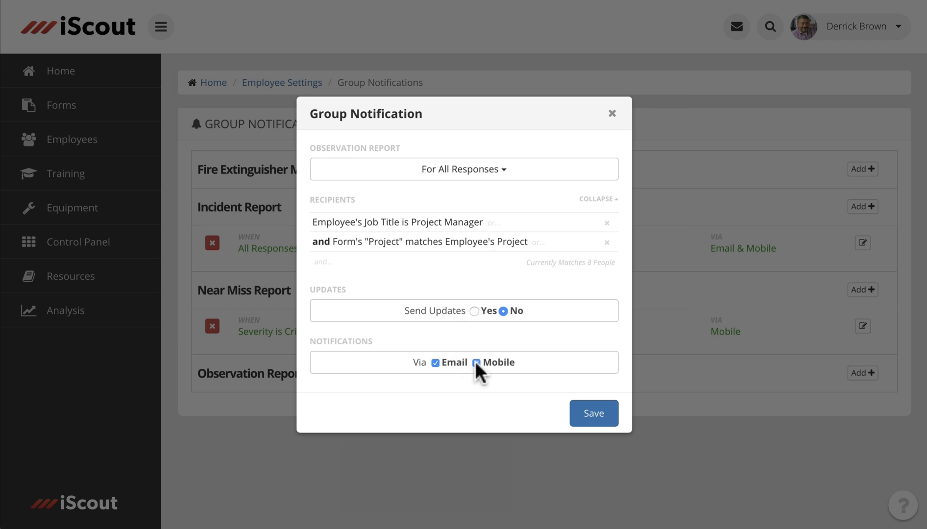
- Set the Observation Report notification to go out via Mobile only, without Email, and save it
click(435, 362)
click(598, 413)
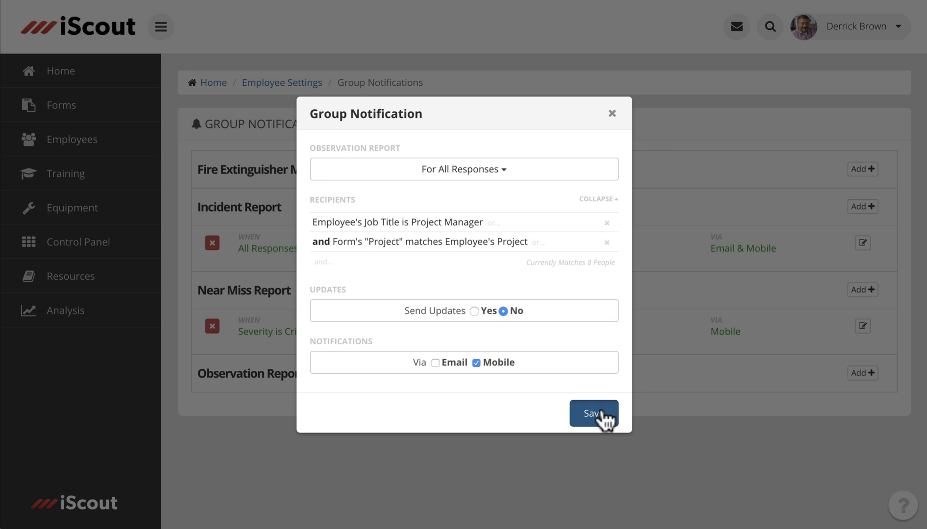